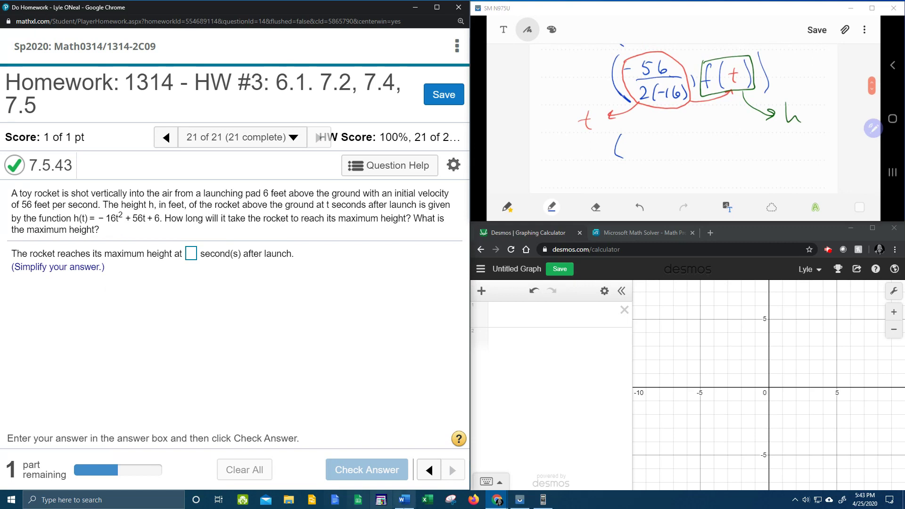
# Step: Switch the fx-570/991EX emulator to Calculate mode
pyautogui.click(543, 500)
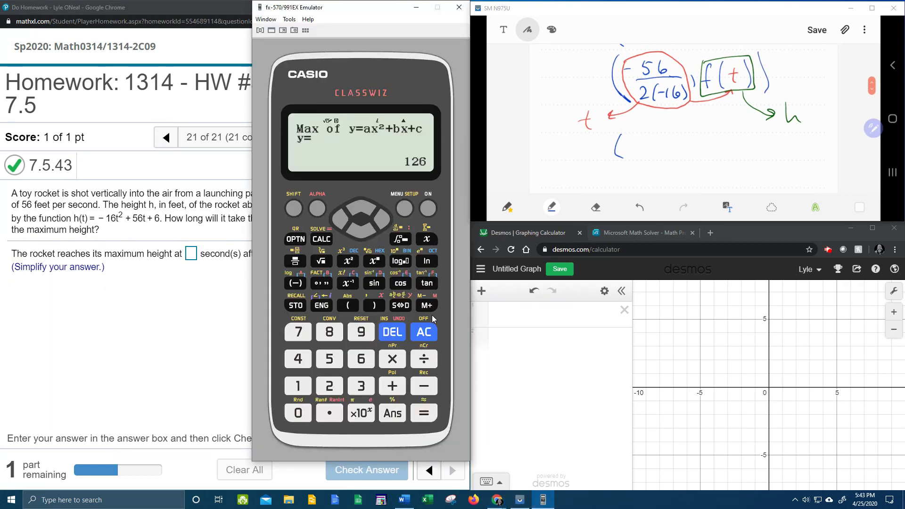
pyautogui.click(405, 209)
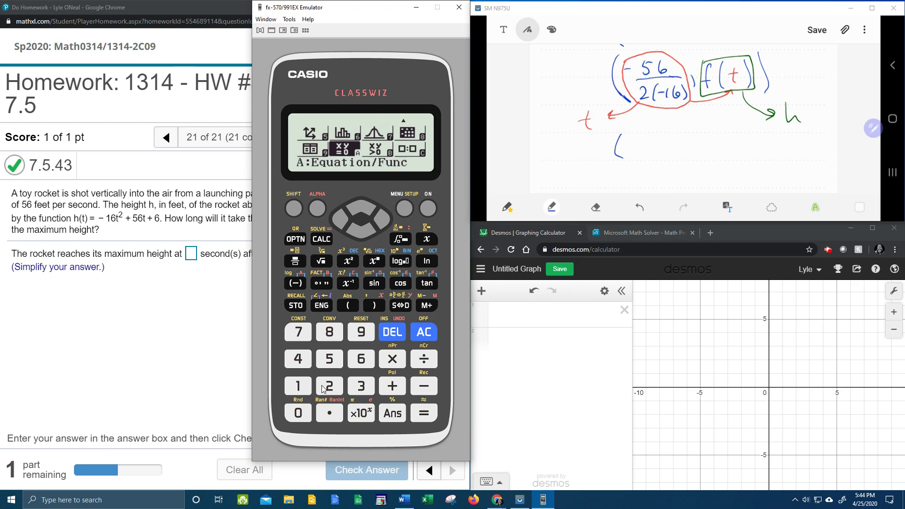
pyautogui.click(303, 390)
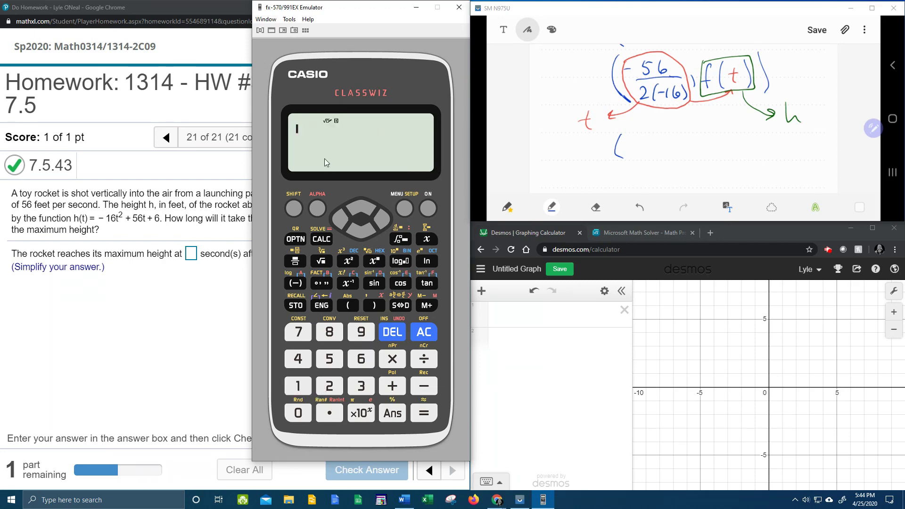
# Step: Evaluate −56/(2×−16) as 7/4, convert it to 1.75, and return to the homework
pyautogui.click(300, 264)
pyautogui.click(296, 283)
pyautogui.click(330, 359)
pyautogui.click(361, 359)
pyautogui.click(363, 233)
pyautogui.click(330, 386)
pyautogui.click(394, 359)
pyautogui.click(298, 284)
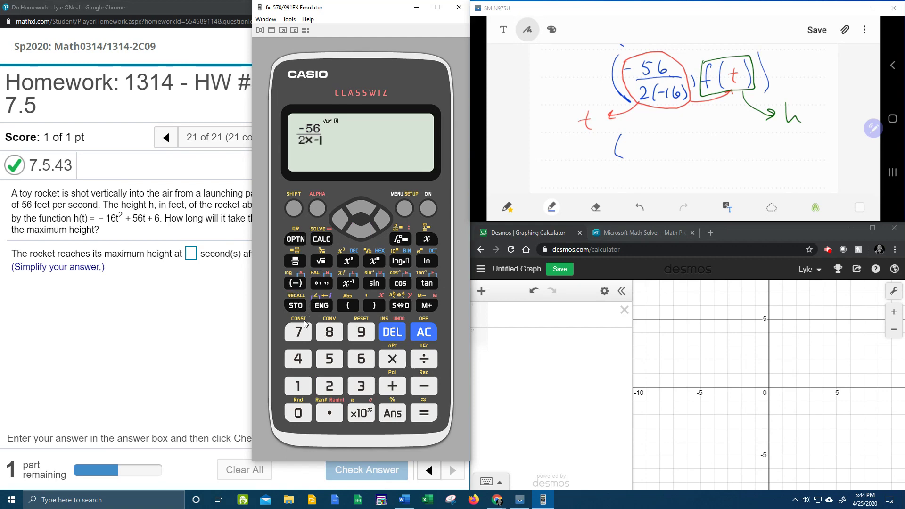
pyautogui.click(298, 386)
pyautogui.click(361, 359)
pyautogui.click(423, 414)
pyautogui.click(401, 306)
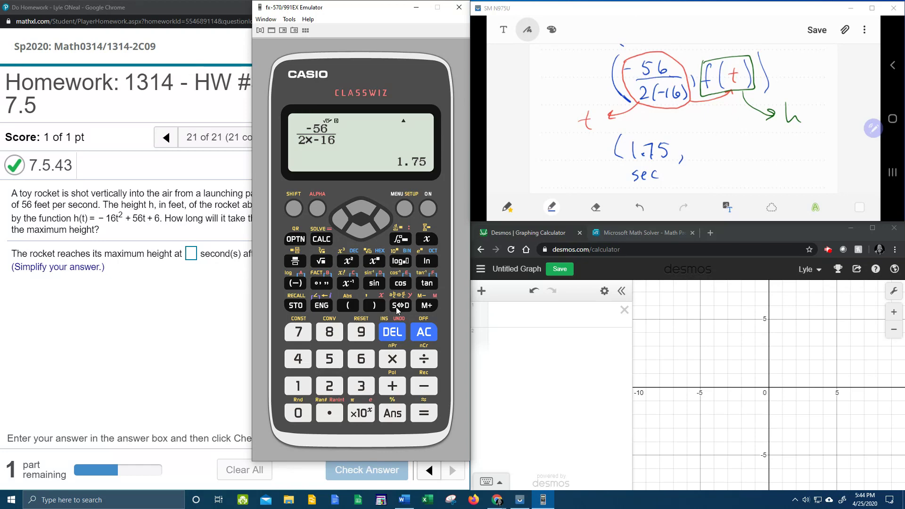
pyautogui.click(143, 302)
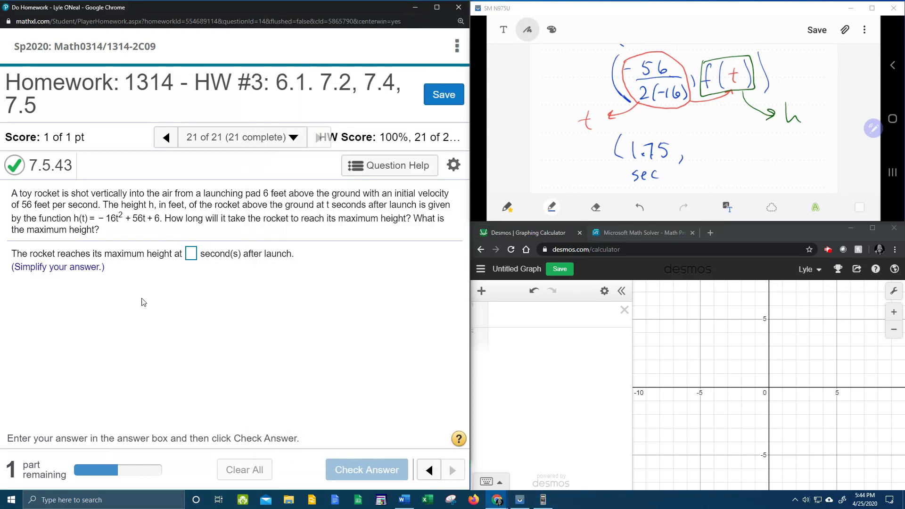
# Step: Submit 1.75 as the seconds answer and dismiss the Well done message
pyautogui.click(192, 255)
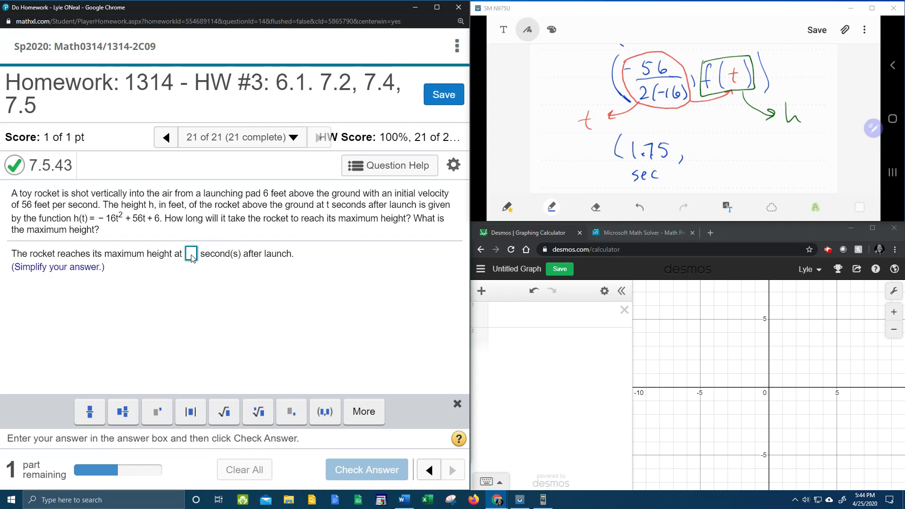
pyautogui.write('1')
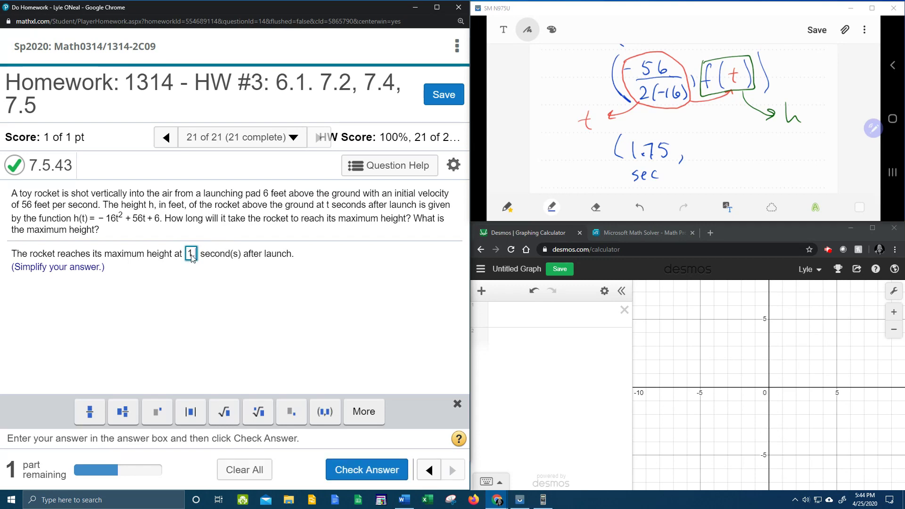
pyautogui.write('.75')
pyautogui.press('Return')
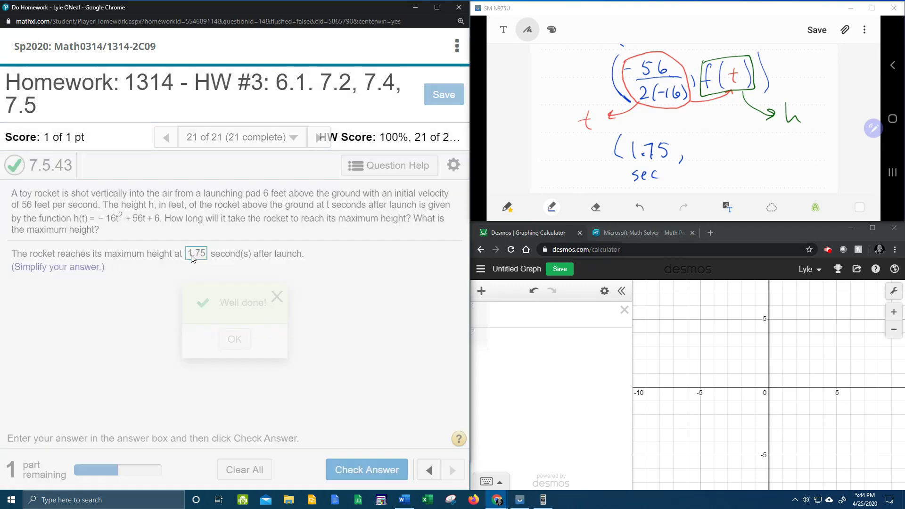
pyautogui.click(236, 339)
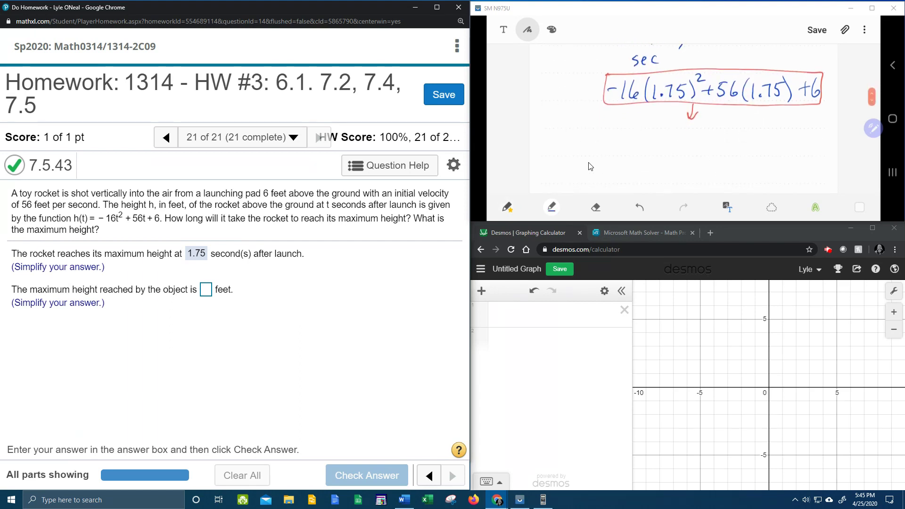
# Step: Clear the emulator and key in the first term −16(1.75)²
pyautogui.click(544, 501)
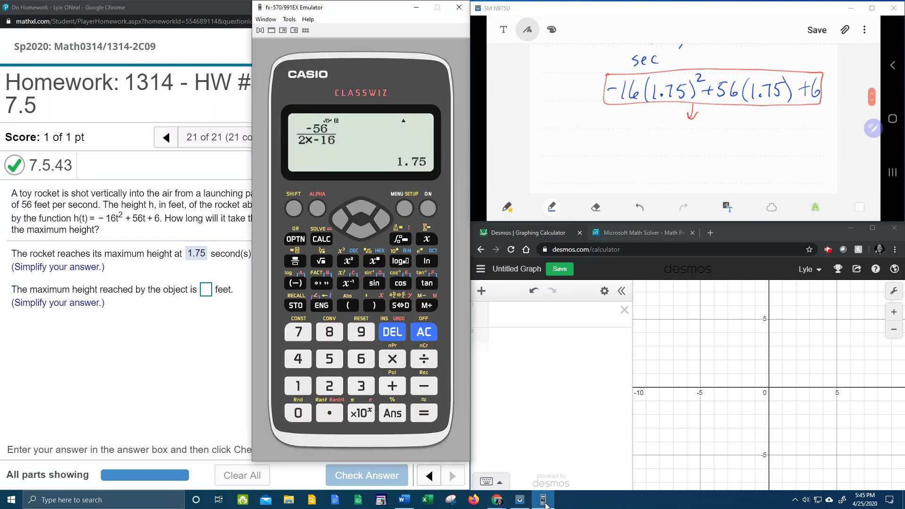
pyautogui.click(429, 336)
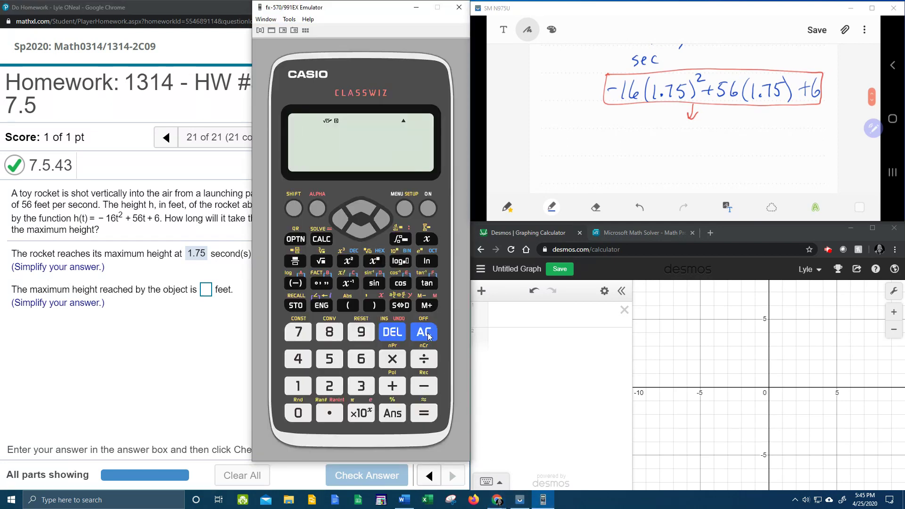
pyautogui.click(295, 283)
pyautogui.click(298, 386)
pyautogui.click(362, 359)
pyautogui.click(352, 306)
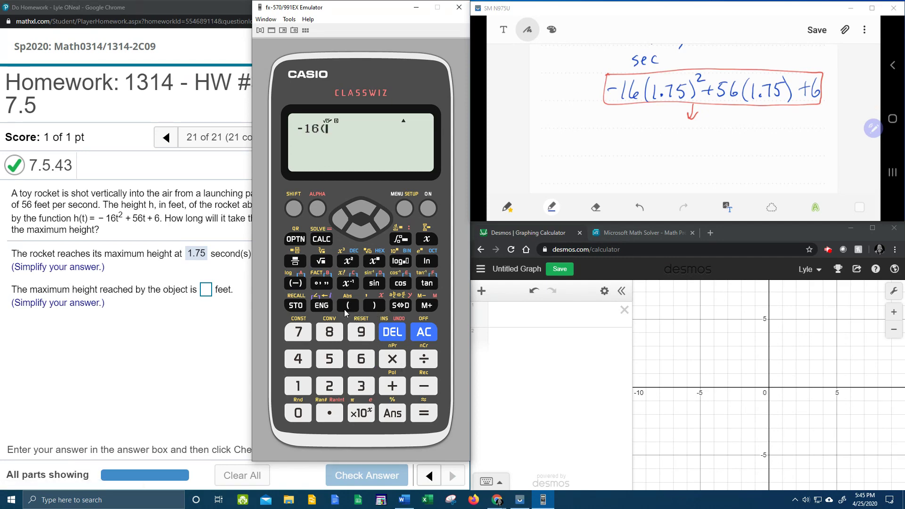
pyautogui.click(298, 386)
pyautogui.click(330, 413)
pyautogui.click(298, 332)
pyautogui.click(329, 359)
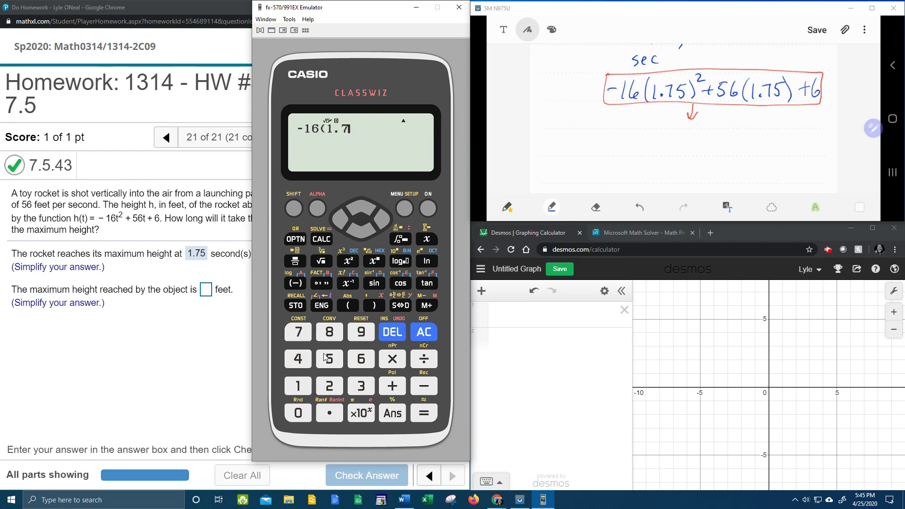
pyautogui.click(367, 306)
pyautogui.click(350, 262)
# Step: Add +56(1.75)+6 and evaluate the expression to get 55
pyautogui.click(394, 384)
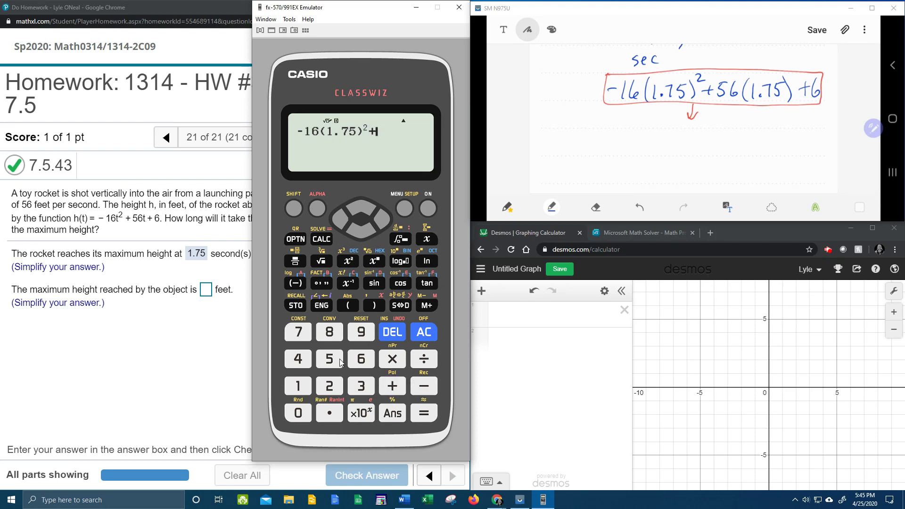
pyautogui.click(340, 361)
pyautogui.click(361, 359)
pyautogui.click(348, 305)
pyautogui.click(294, 390)
pyautogui.click(330, 413)
pyautogui.click(309, 336)
pyautogui.click(329, 359)
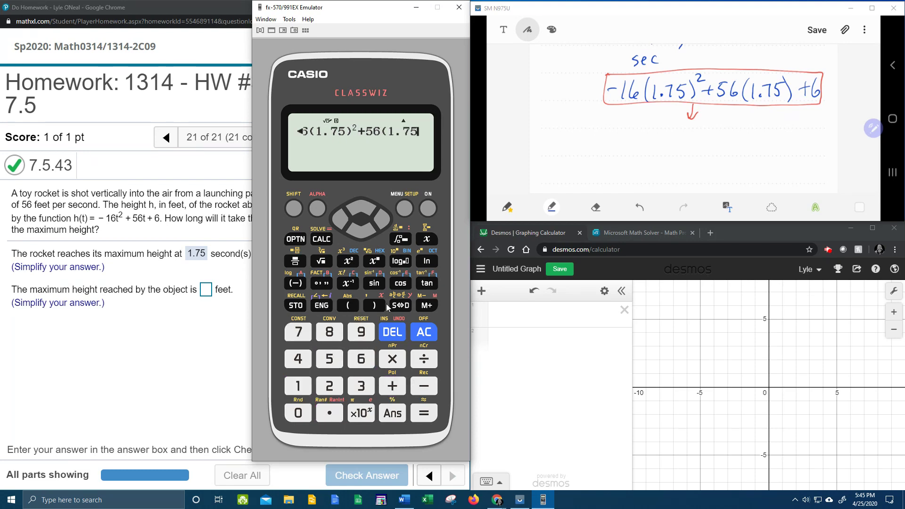
pyautogui.click(378, 304)
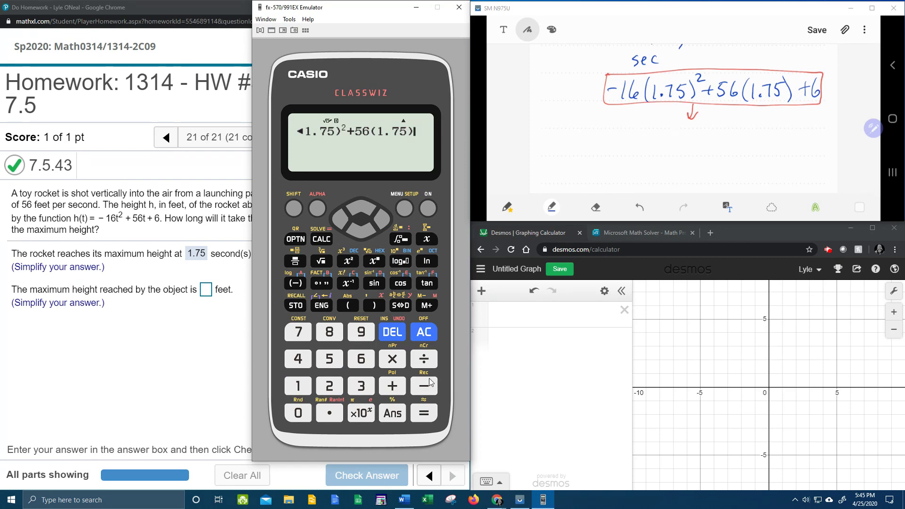
pyautogui.click(391, 387)
pyautogui.click(366, 362)
pyautogui.click(424, 413)
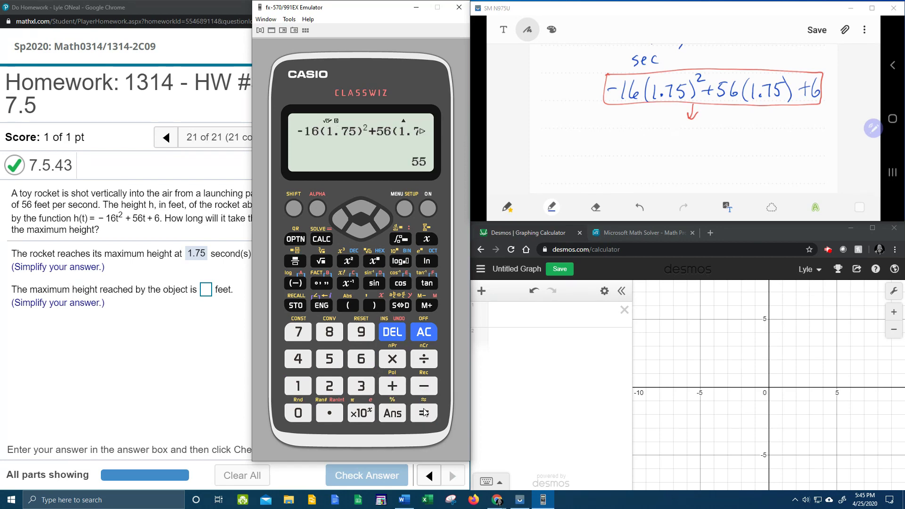
# Step: Submit 55 as the maximum height in feet and dismiss the Good job message
pyautogui.click(208, 302)
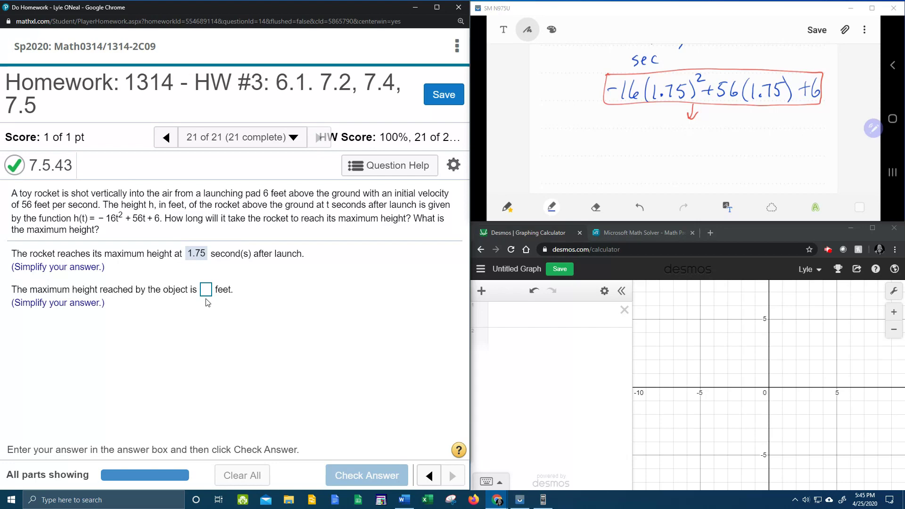
pyautogui.click(206, 291)
pyautogui.write('55')
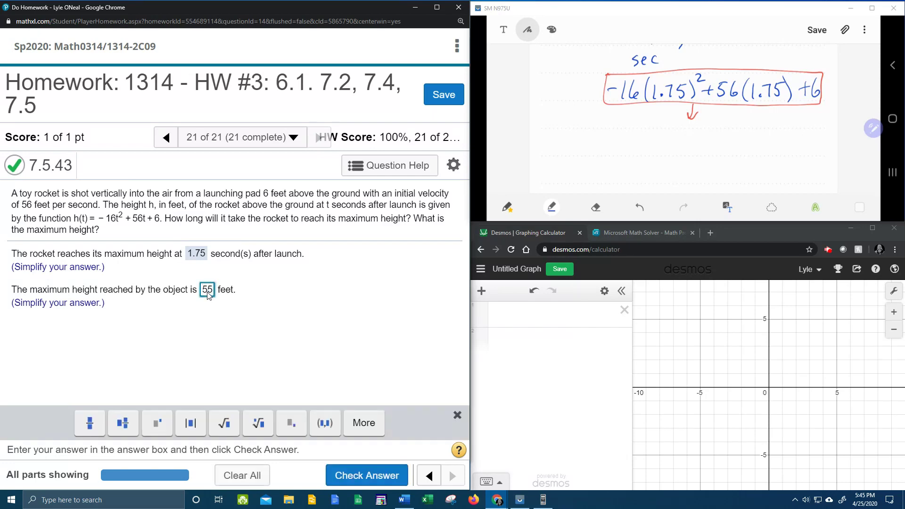
pyautogui.press('Return')
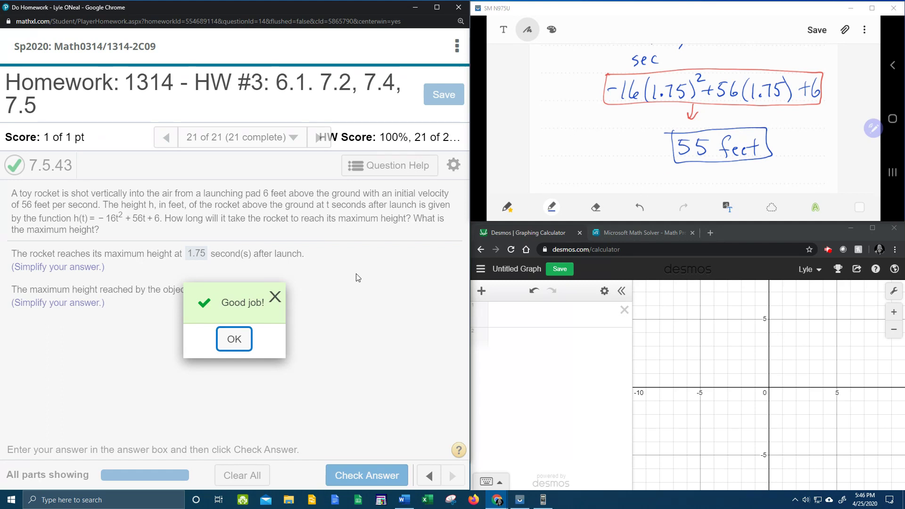
pyautogui.click(276, 300)
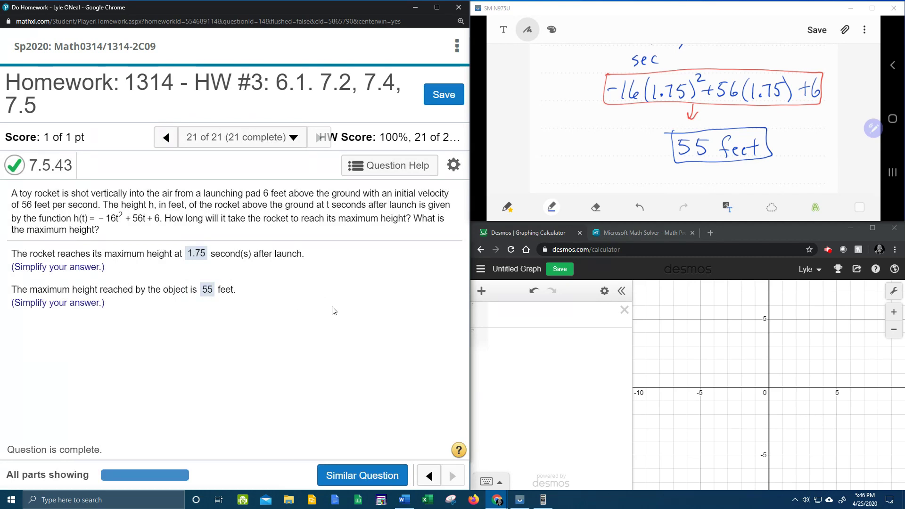
# Step: Clear the emulator and open the Equation/Func, Polynomial, degree 2 solver
pyautogui.click(543, 500)
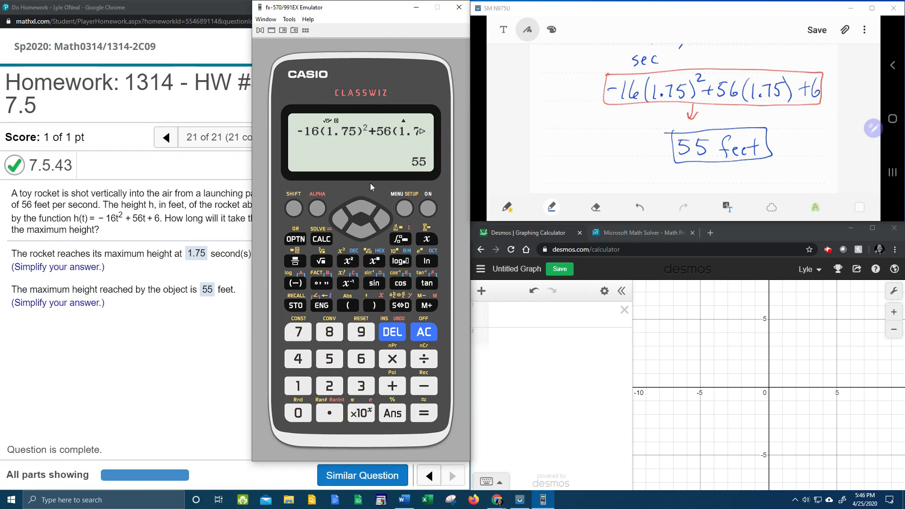
pyautogui.click(424, 333)
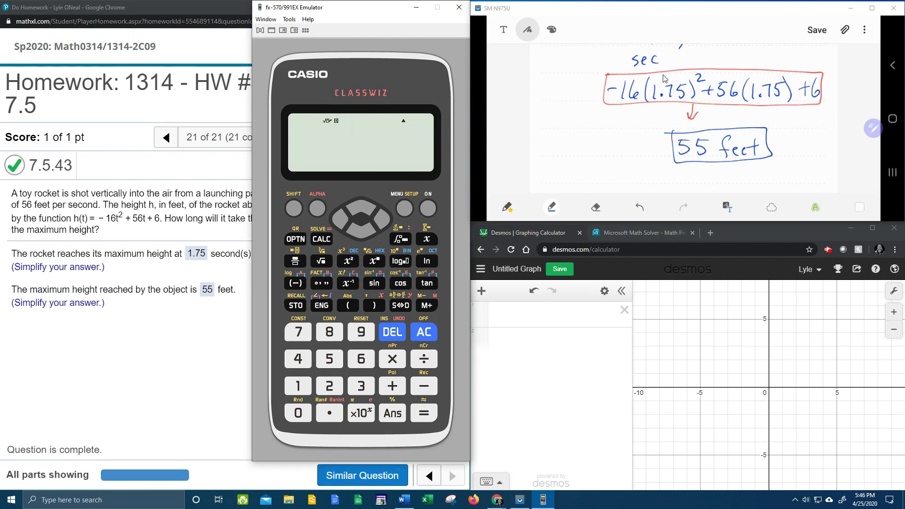
pyautogui.click(404, 210)
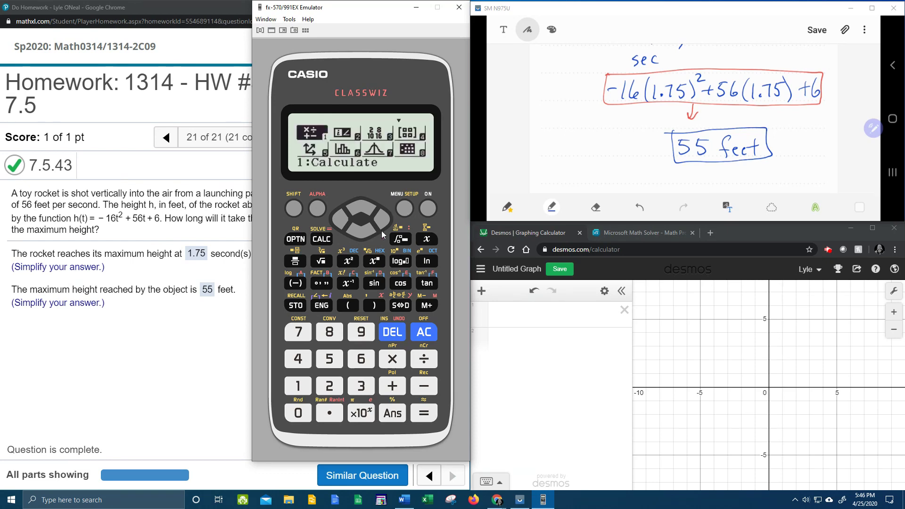
pyautogui.click(364, 237)
pyautogui.click(364, 238)
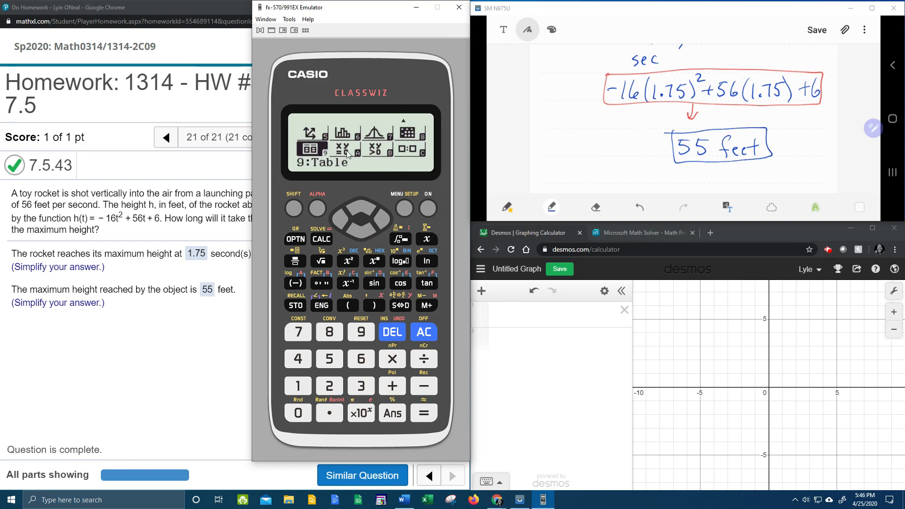
pyautogui.click(385, 217)
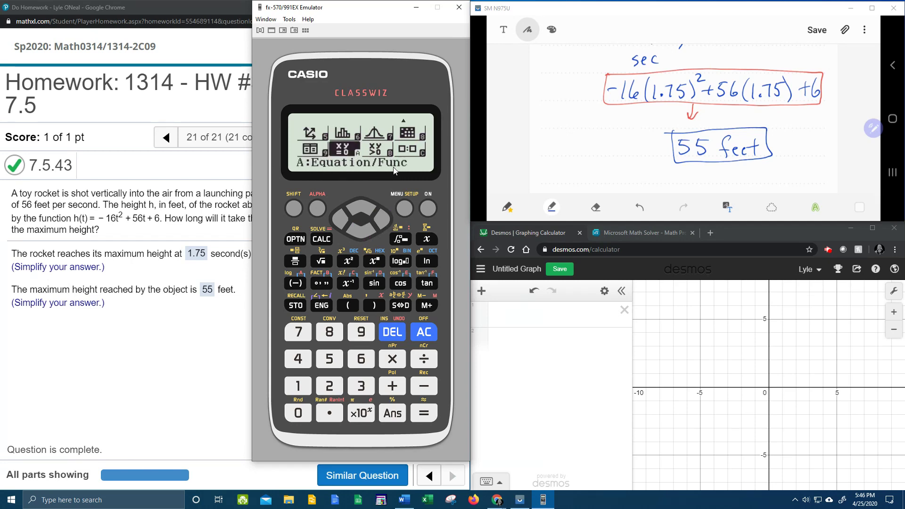
pyautogui.click(425, 414)
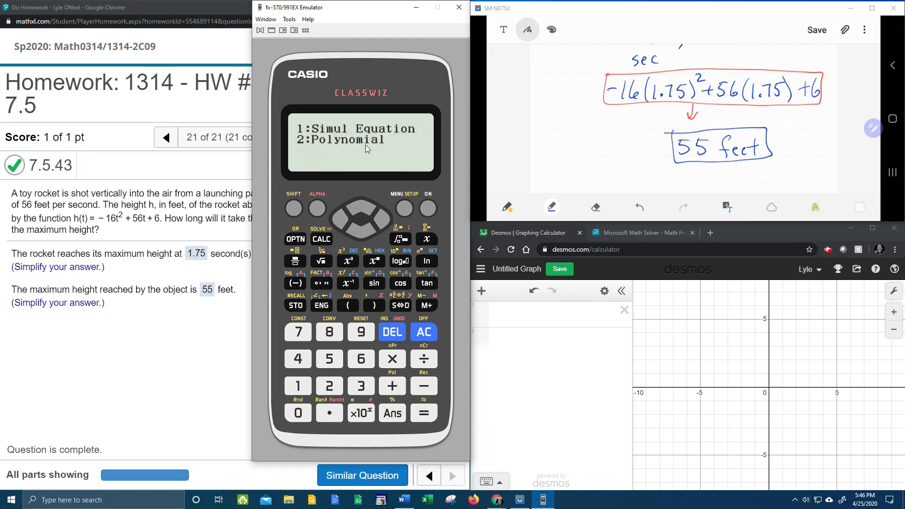
pyautogui.click(329, 386)
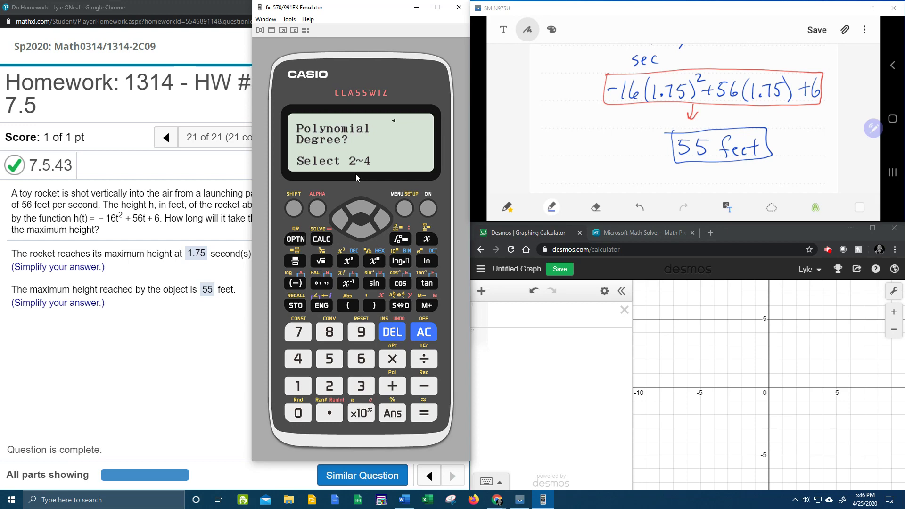
pyautogui.click(330, 388)
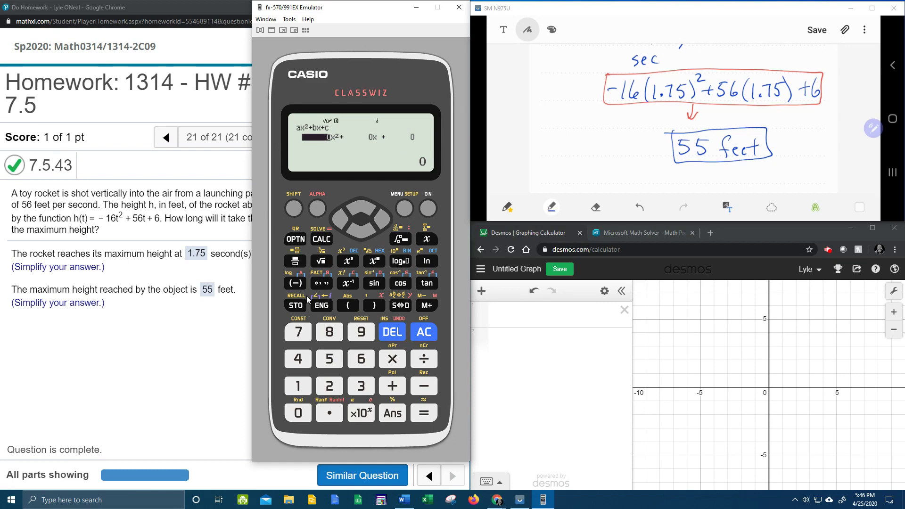
# Step: Enter the coefficients a = −16, b = 56, c = 6 into the quadratic solver
pyautogui.click(301, 284)
pyautogui.click(298, 385)
pyautogui.click(364, 361)
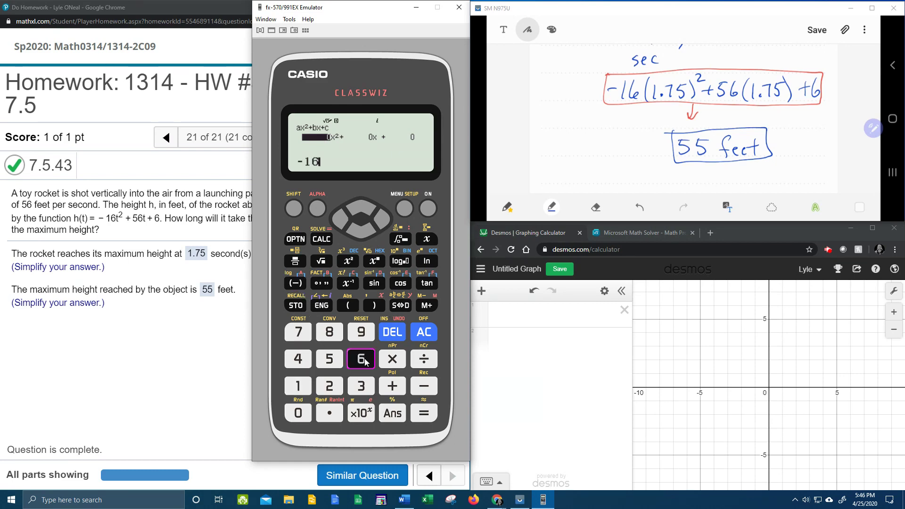
pyautogui.click(423, 414)
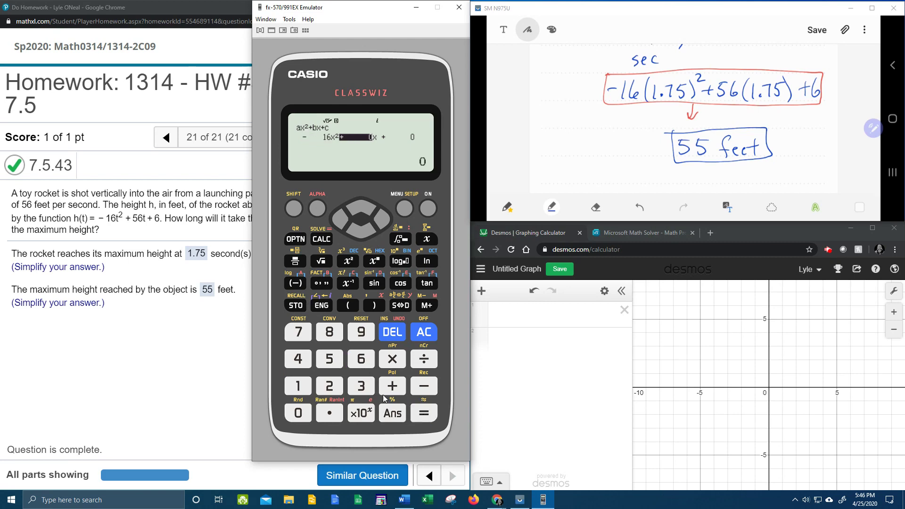
pyautogui.click(330, 359)
pyautogui.click(361, 360)
pyautogui.click(424, 414)
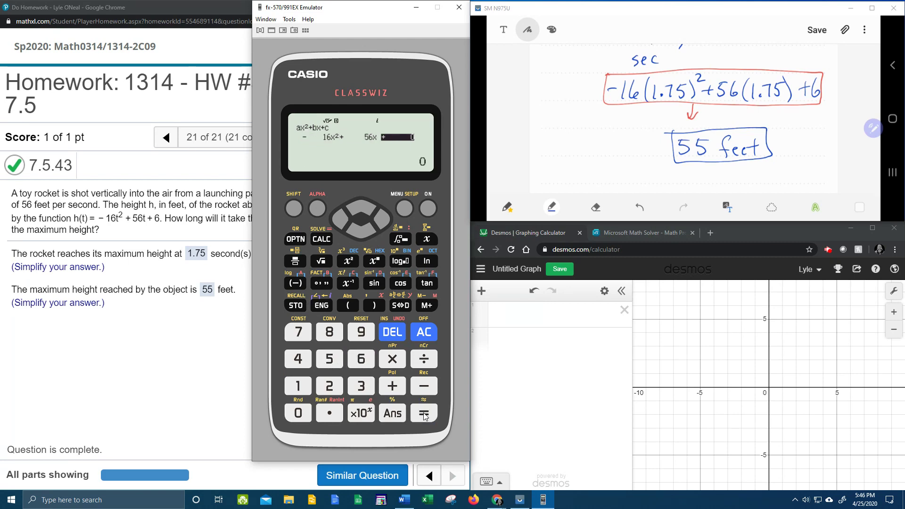
pyautogui.click(367, 366)
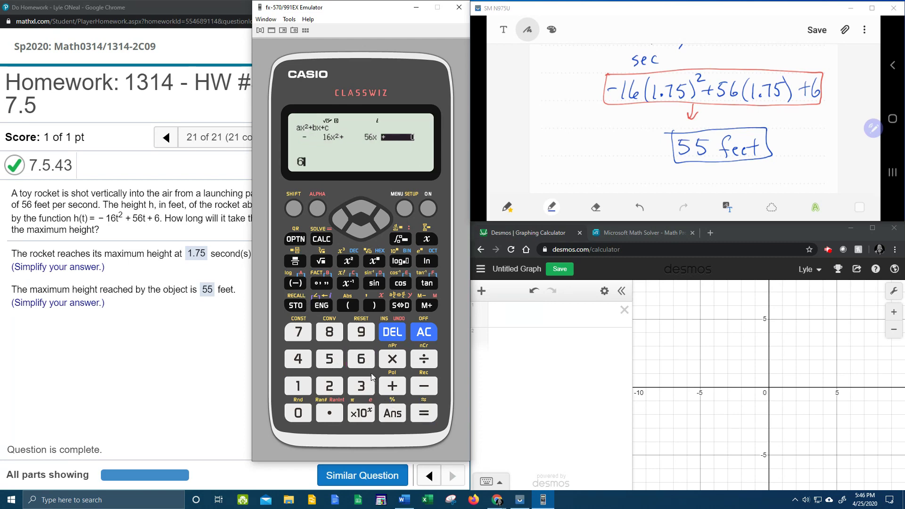
pyautogui.click(426, 415)
# Step: Step past the roots to the maximum, showing x = 1.75 and y = 55
pyautogui.click(425, 416)
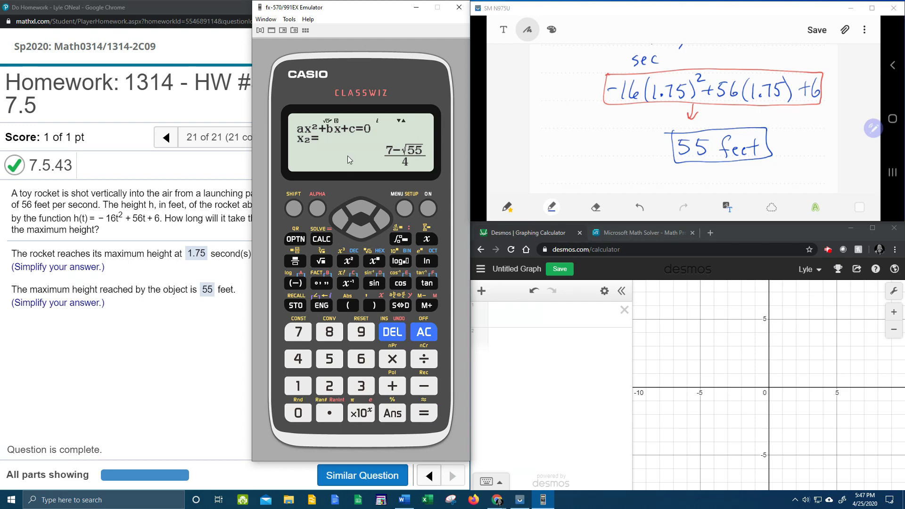
pyautogui.click(424, 413)
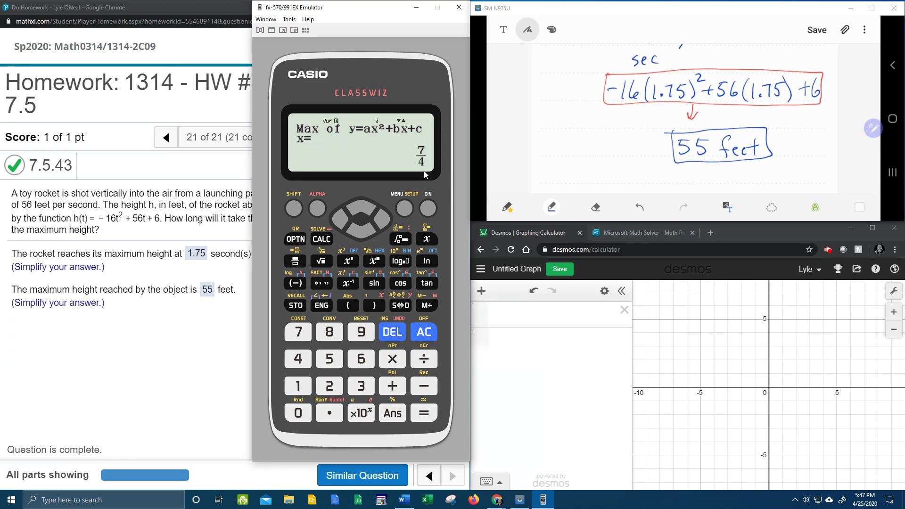
pyautogui.click(400, 305)
pyautogui.click(423, 414)
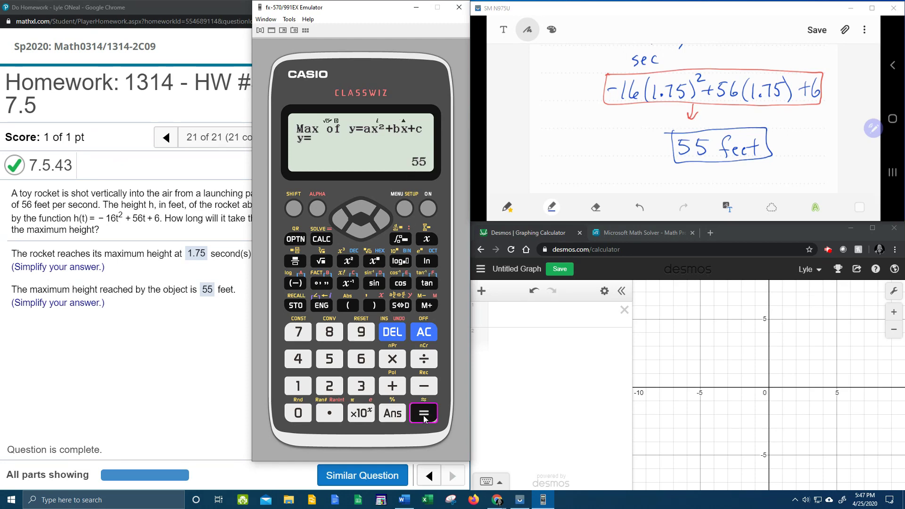